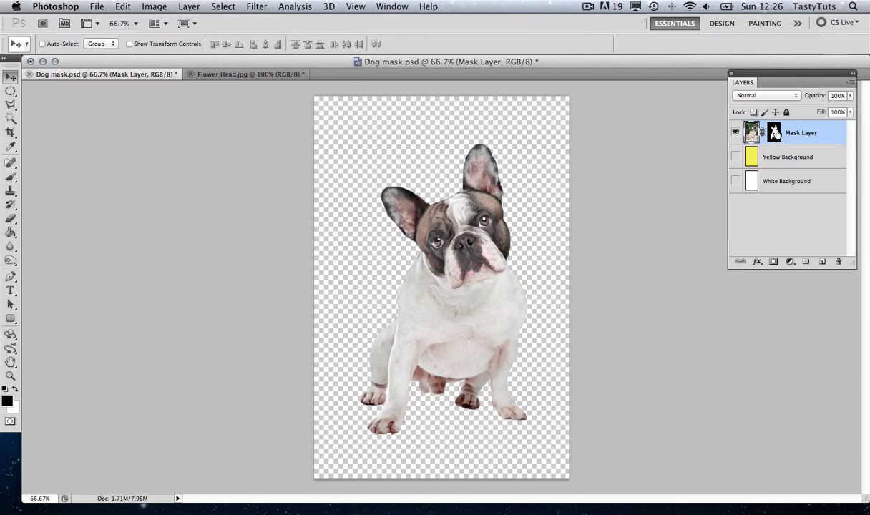
Step: Briefly disable and re-enable the dog's layer mask, then make the Yellow Background layer visible
right_click(775, 133)
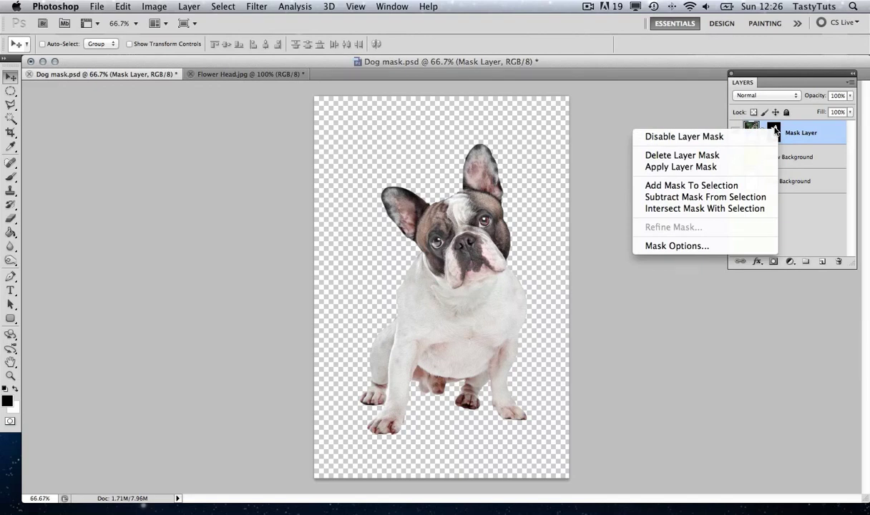
click(739, 138)
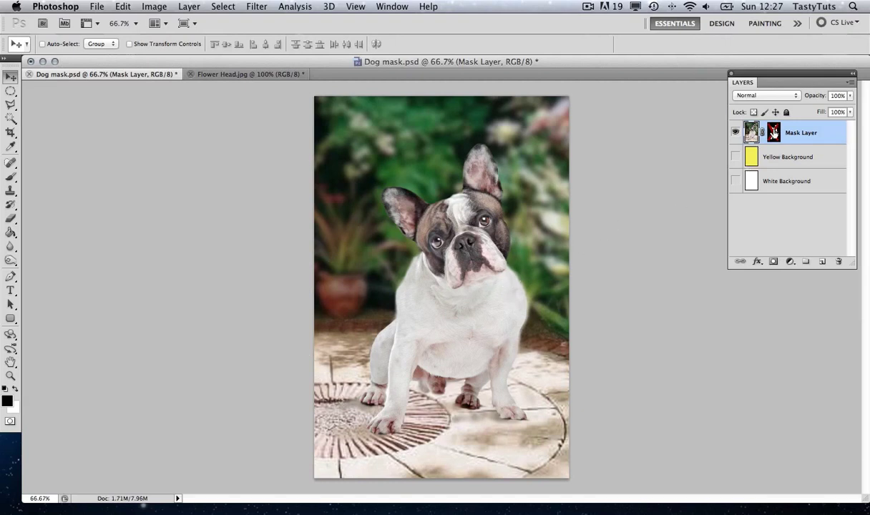
right_click(774, 132)
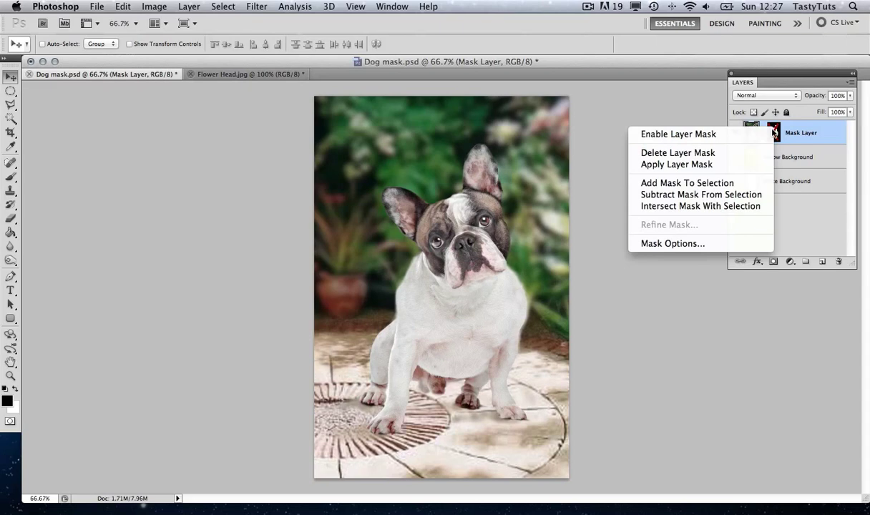
click(749, 136)
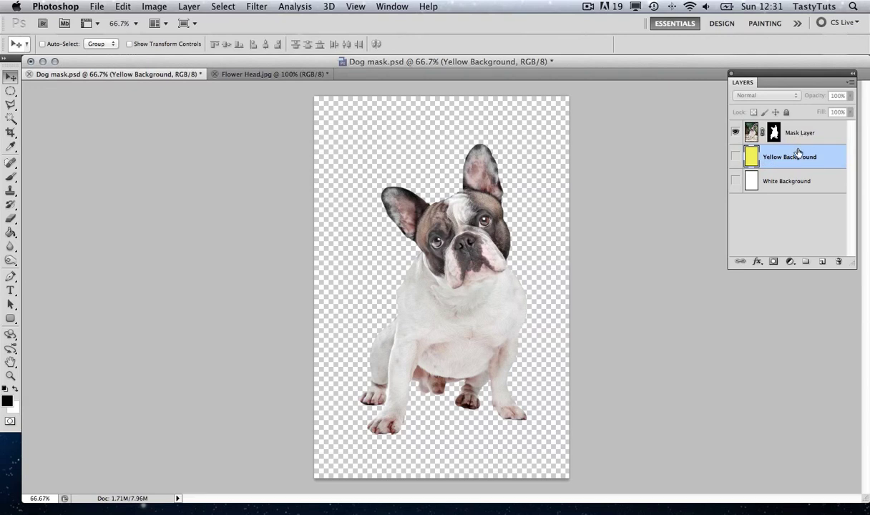
click(736, 157)
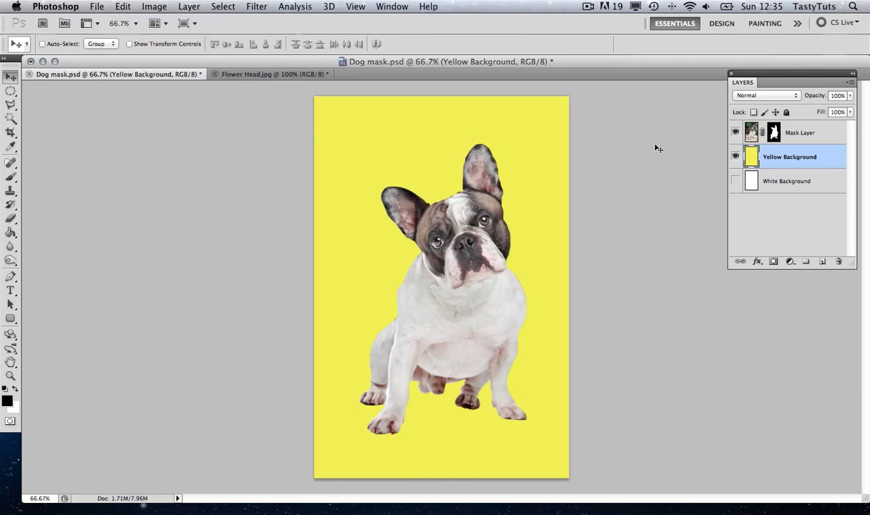
Step: Switch to Flower Head.jpg and convert its locked Background into Layer 0
click(269, 75)
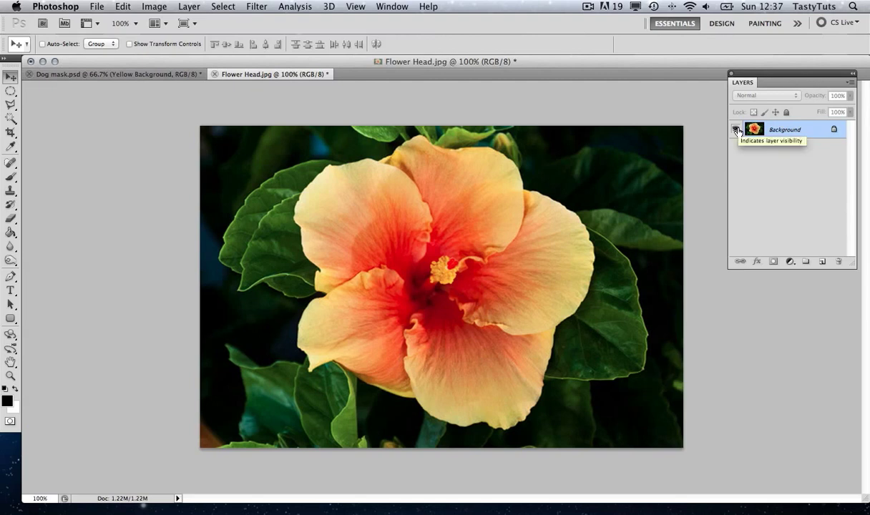
right_click(814, 131)
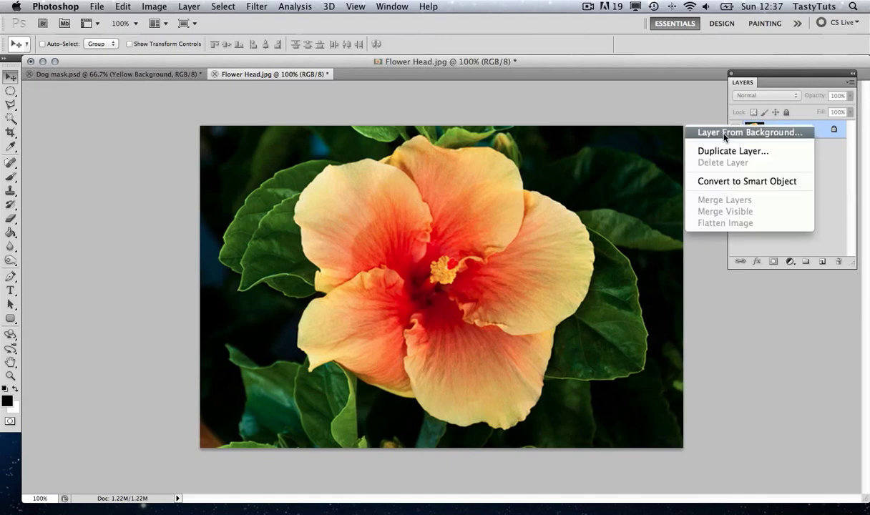
click(691, 131)
click(532, 230)
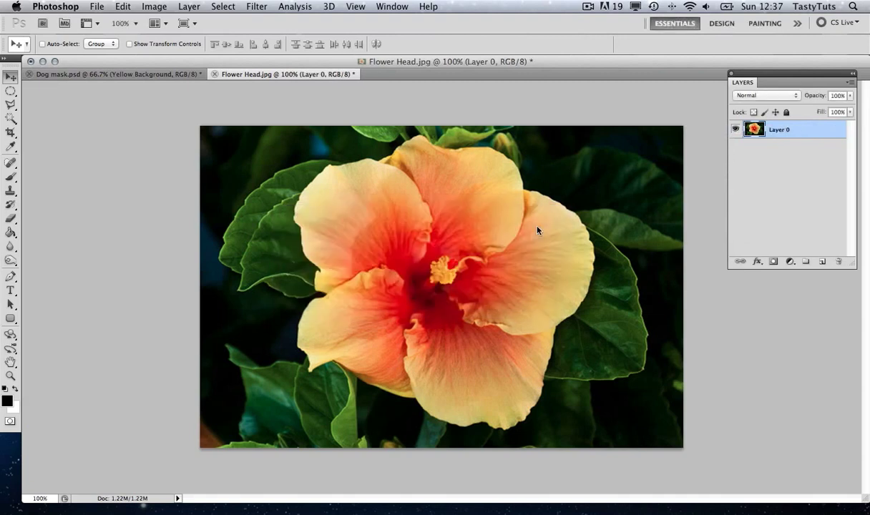
Step: Toggle Layer 0's visibility several times to check it, leaving it visible
click(736, 130)
click(735, 131)
click(735, 131)
click(736, 131)
click(735, 131)
click(735, 131)
Step: With the Pen tool, trace anchors from the upper petal across the top and around the right petal
click(11, 277)
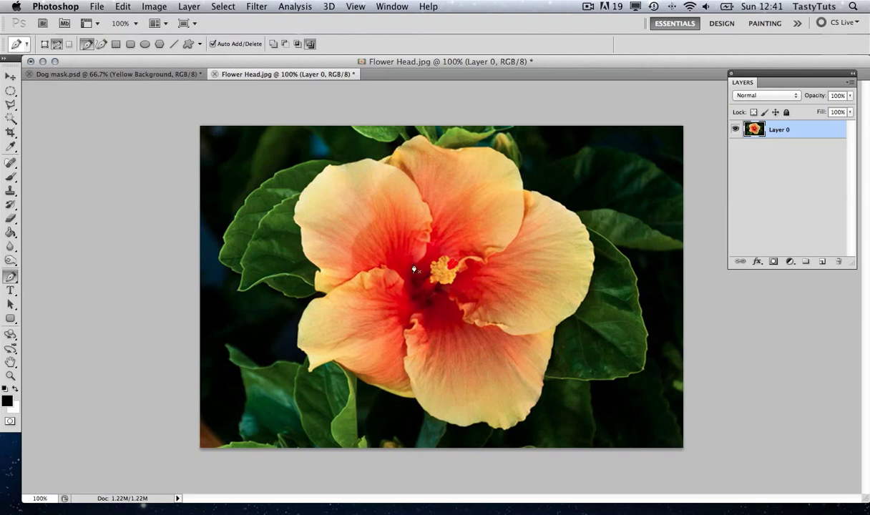
drag(379, 161, 391, 159)
click(398, 149)
click(405, 143)
click(414, 139)
click(420, 138)
click(452, 150)
click(478, 149)
click(493, 152)
click(503, 156)
click(512, 165)
click(518, 175)
click(520, 182)
click(519, 189)
click(527, 192)
click(538, 195)
click(545, 198)
click(552, 202)
click(557, 205)
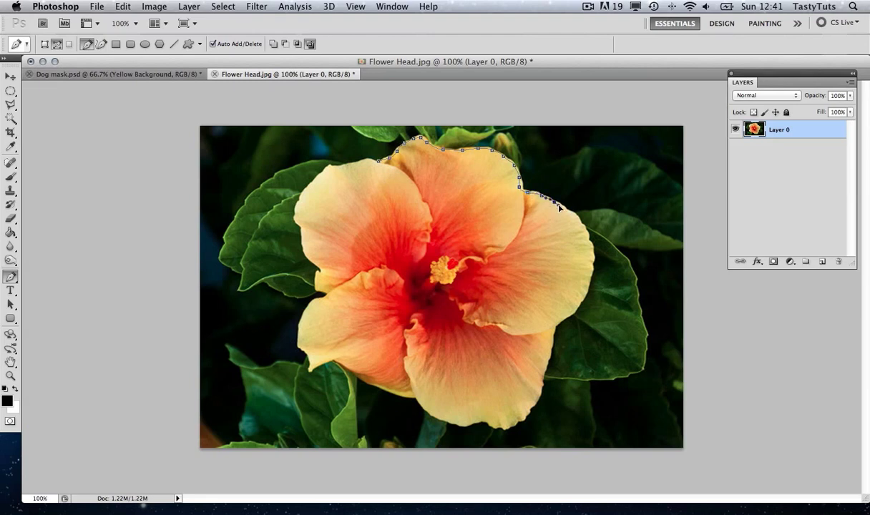
click(563, 208)
click(570, 213)
click(576, 211)
Step: Continue the path down the flower's right edge and left along the bottom petals
click(588, 235)
click(591, 257)
click(584, 292)
click(561, 317)
click(553, 326)
click(544, 362)
click(535, 394)
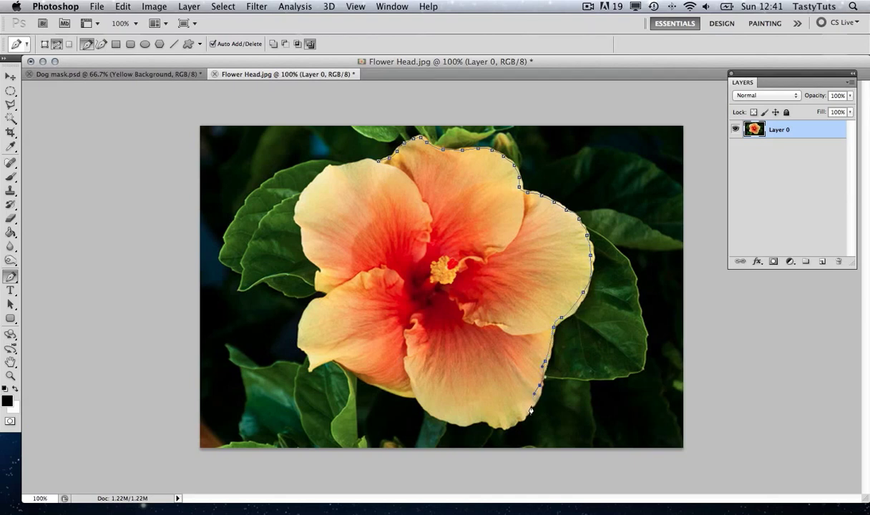
click(530, 409)
click(503, 426)
click(486, 421)
click(466, 421)
click(448, 417)
click(431, 414)
click(424, 406)
click(420, 397)
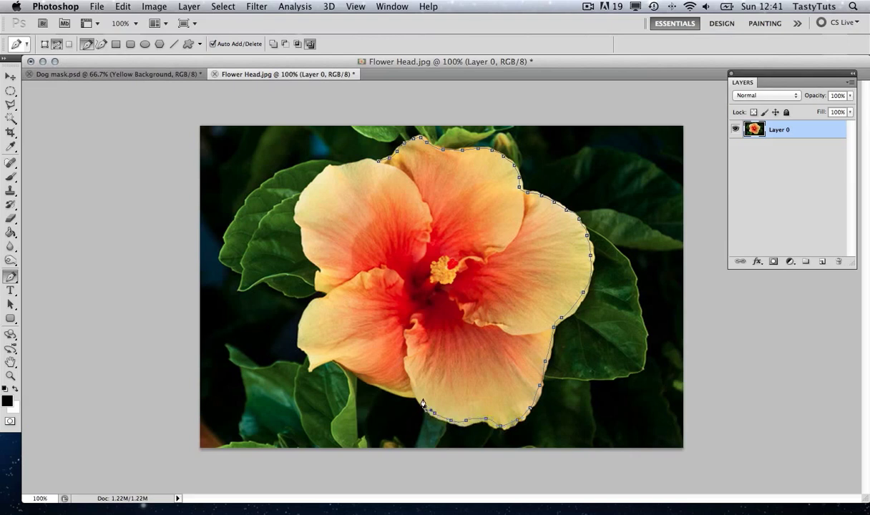
Step: Trace up the lower-left and upper-left petals and close the path at its starting point
click(372, 384)
click(356, 375)
click(347, 367)
click(336, 360)
click(327, 359)
click(318, 360)
click(310, 364)
click(302, 343)
click(299, 331)
click(311, 306)
click(328, 293)
click(320, 279)
click(305, 238)
click(301, 204)
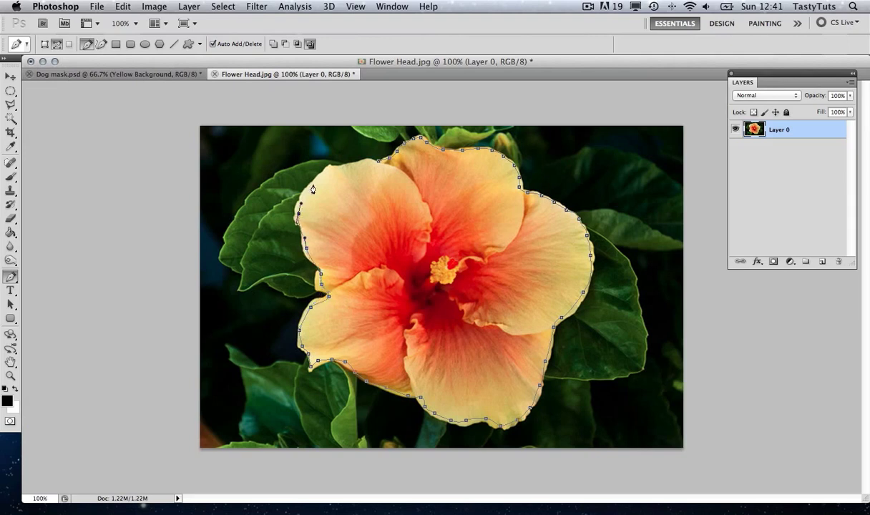
click(314, 185)
click(330, 171)
click(364, 161)
Step: Convert the flower path into a selection with a Feather Radius of 0
right_click(370, 166)
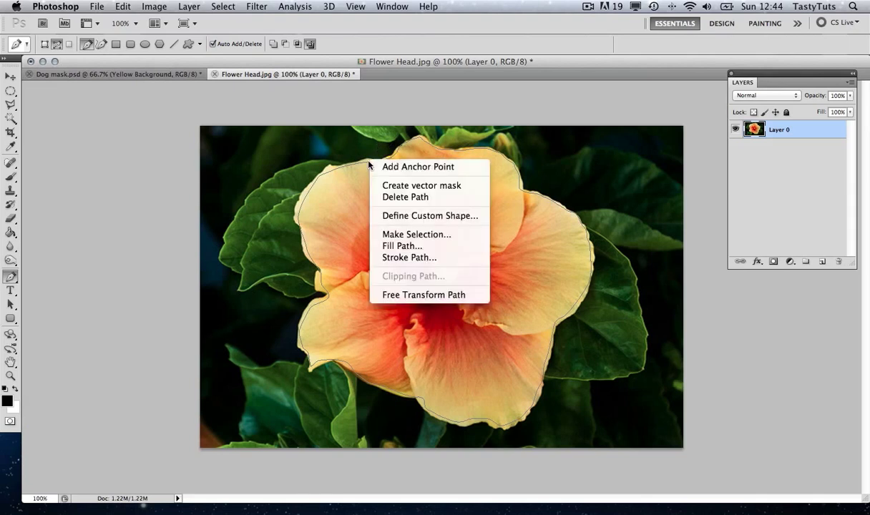
click(418, 235)
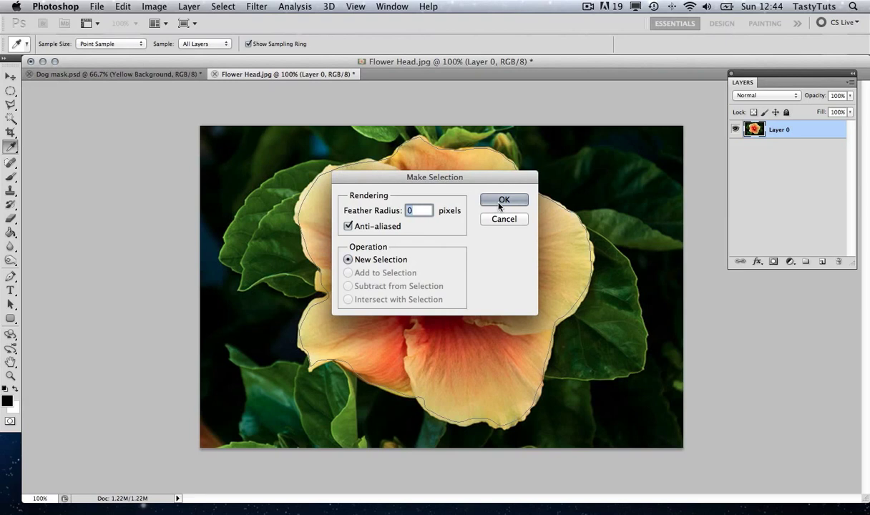
click(502, 200)
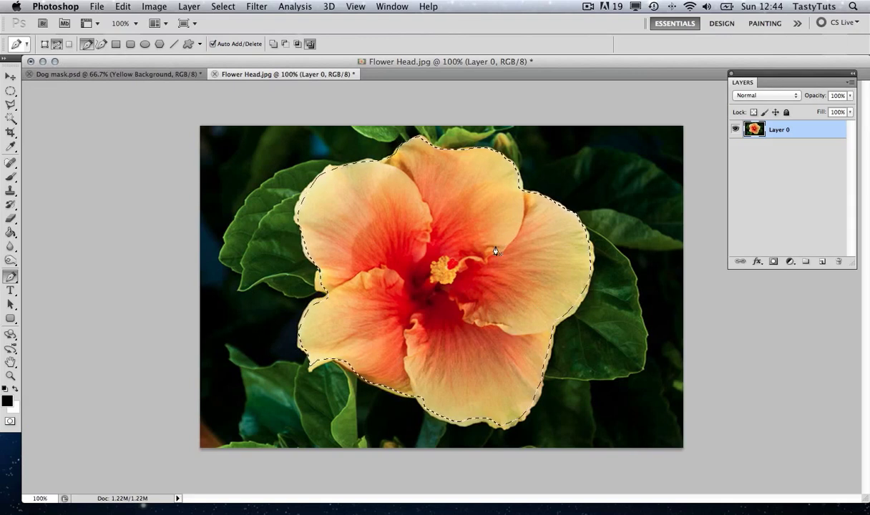
Step: Apply Layer > Layer Mask > Reveal Selection to Layer 0
click(188, 7)
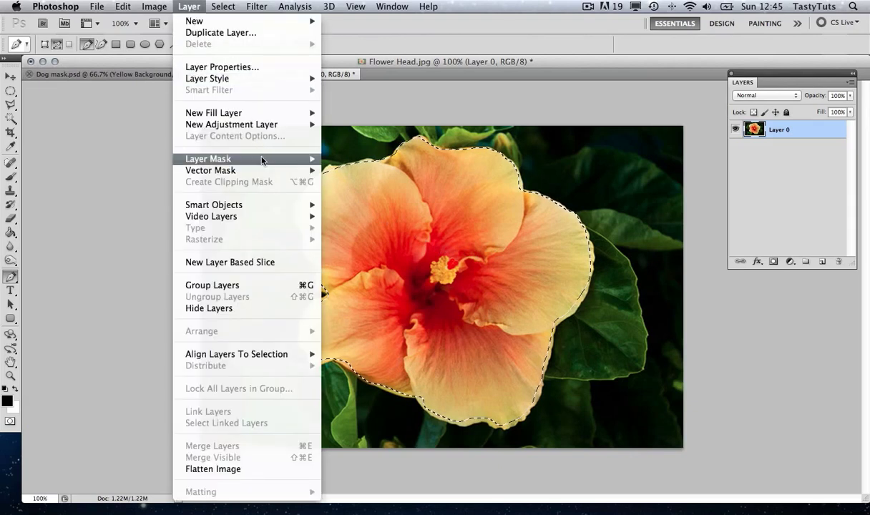
mouse_move(261, 159)
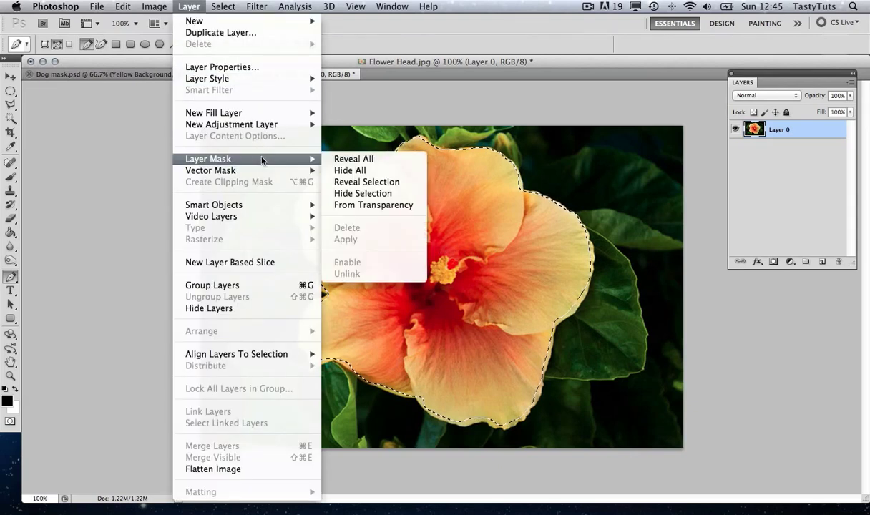
click(387, 183)
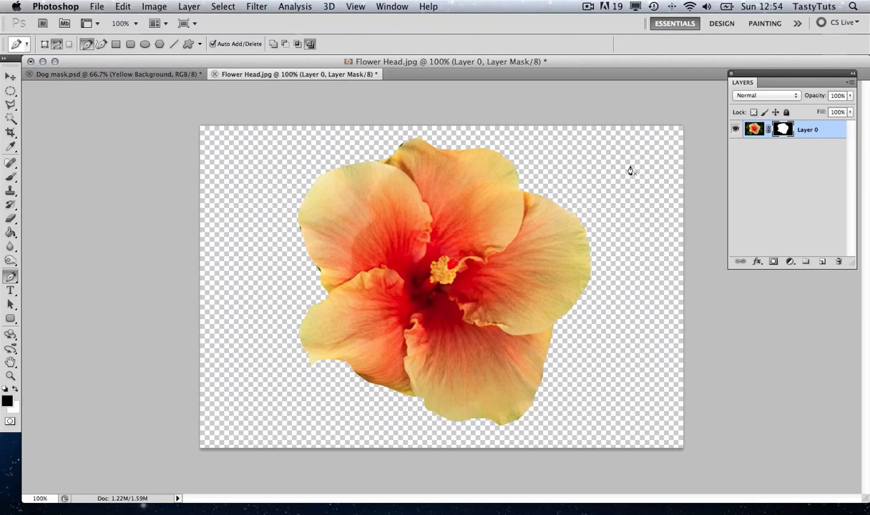
Step: Disable the flower's layer mask to view the full photo, after briefly re-enabling it
right_click(783, 131)
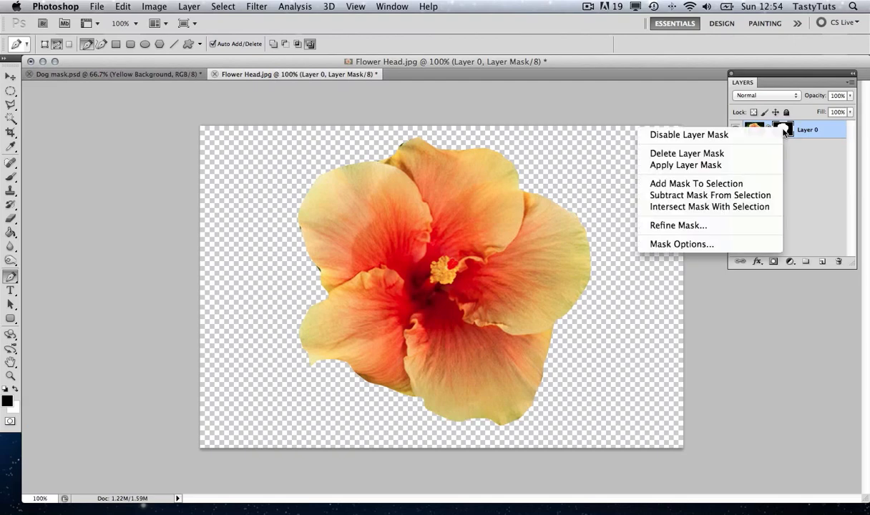
click(750, 137)
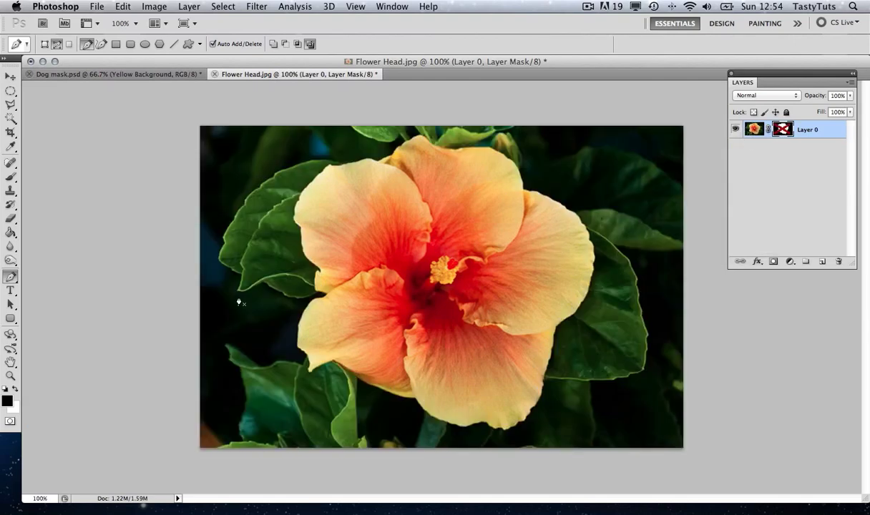
right_click(783, 128)
click(719, 127)
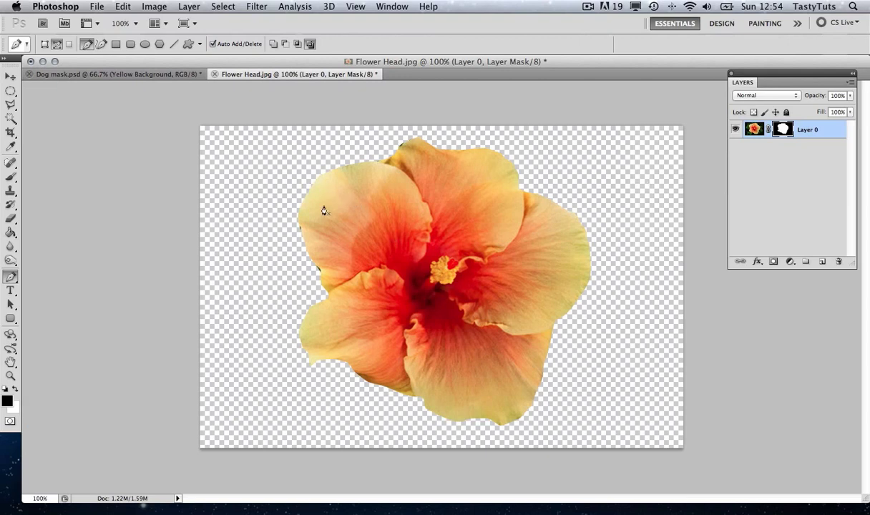
right_click(782, 131)
click(687, 135)
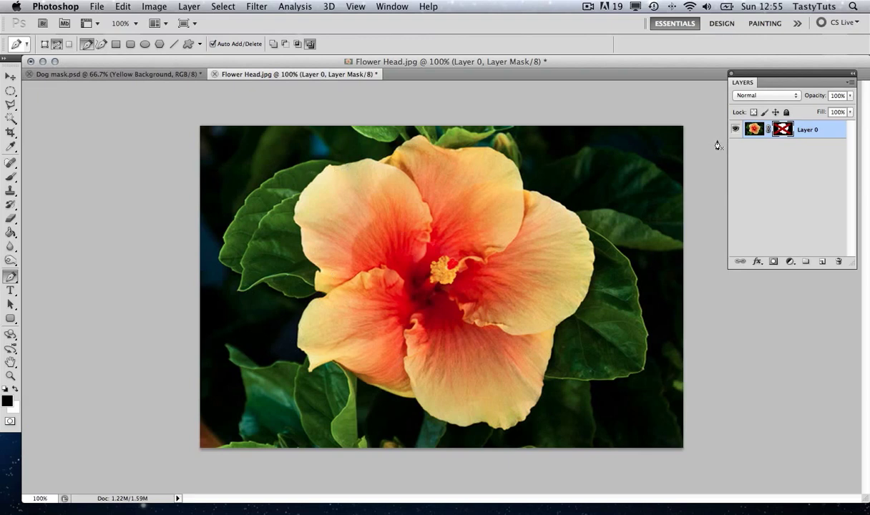
Step: Target the photo and trace a closed Pen path around the upper-left leaf
key(super+2)
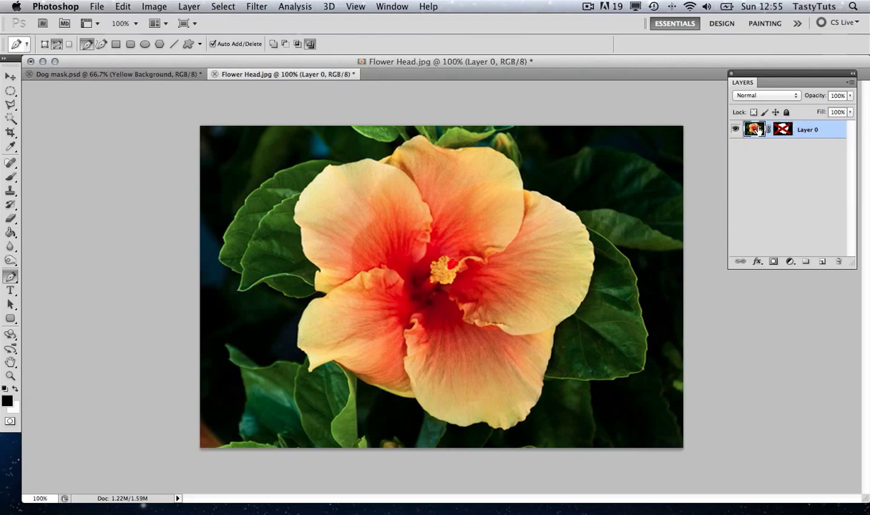
click(348, 165)
click(328, 163)
click(306, 162)
click(286, 169)
click(268, 183)
click(246, 203)
click(238, 268)
click(265, 276)
click(278, 284)
click(293, 291)
click(313, 291)
click(347, 278)
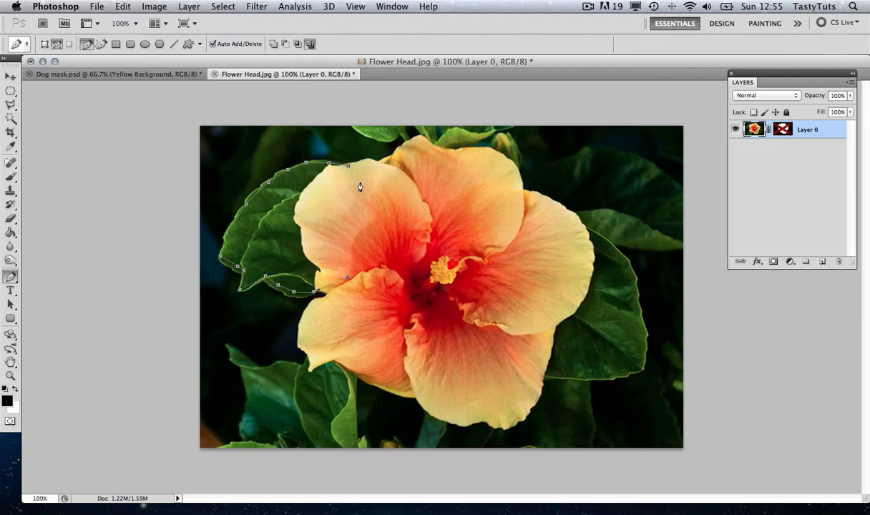
click(348, 170)
Step: Convert the leaf path into a 0-feather selection and re-enable the layer mask
right_click(348, 170)
click(401, 186)
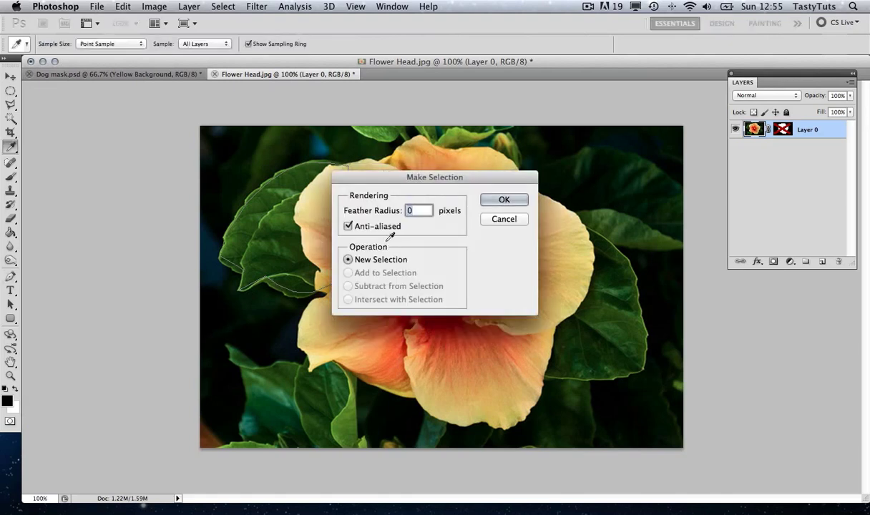
click(501, 200)
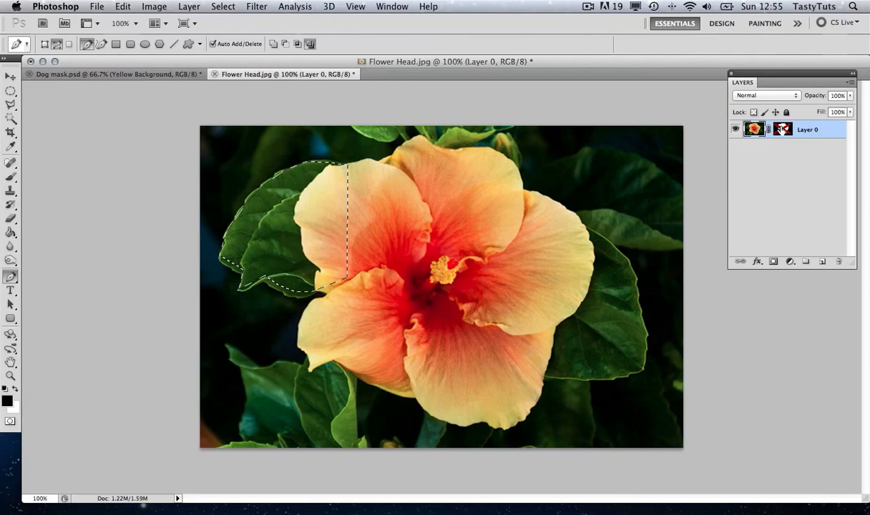
right_click(782, 129)
click(711, 125)
key(super+z)
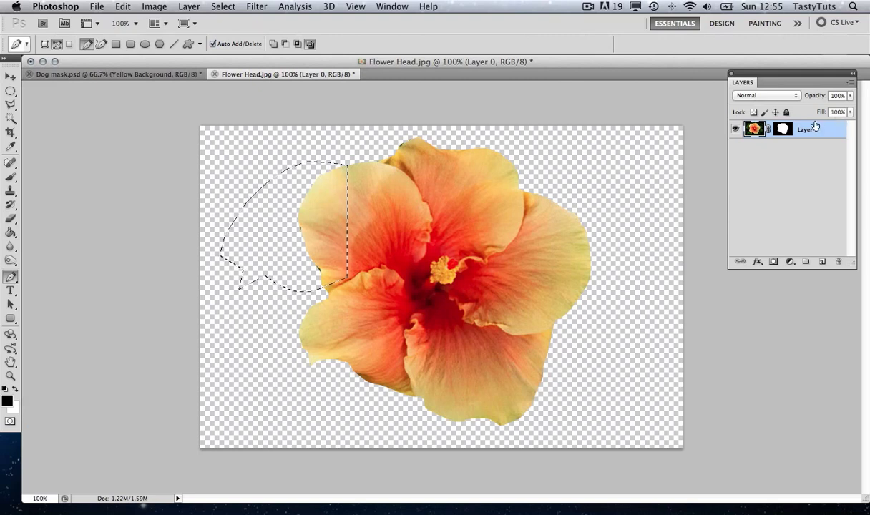
Step: On the layer mask, use a white Brush to reveal the leaf, then deselect
click(782, 129)
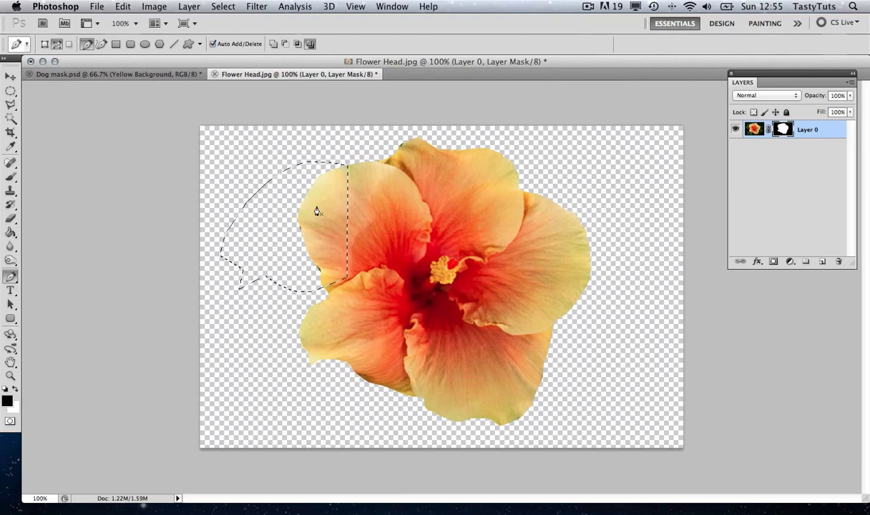
click(10, 178)
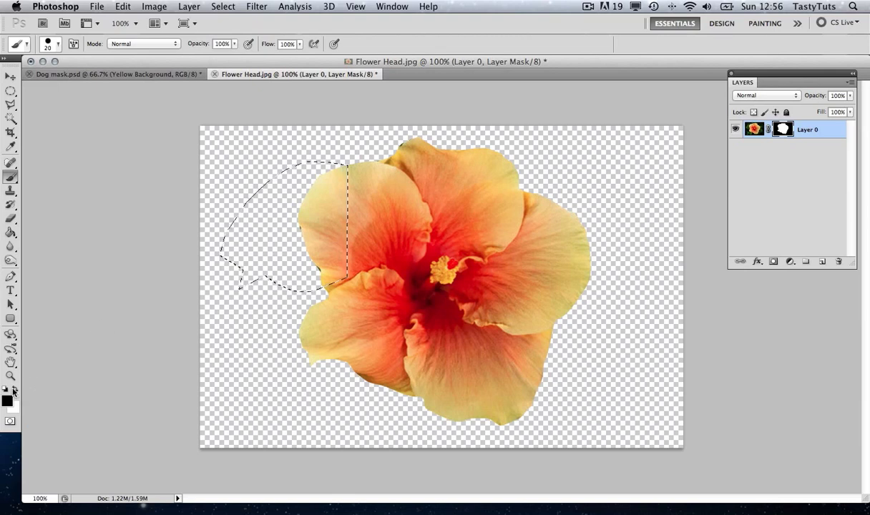
click(15, 390)
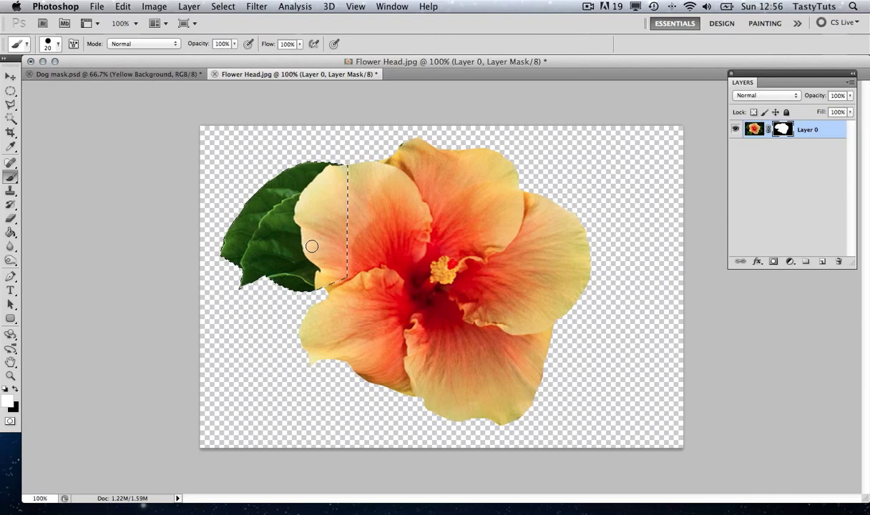
key(super+d)
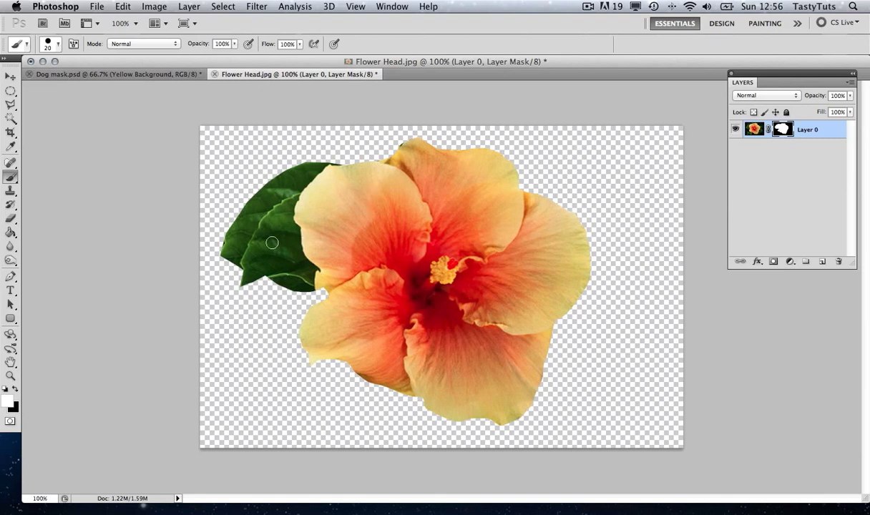
Step: Paint white over the right leaf, undo, repaint along the petal edge, and enlarge the brush to 50
mouse_move(533, 158)
mouse_down()
mouse_move(555, 171)
mouse_move(587, 163)
mouse_move(581, 172)
mouse_move(603, 208)
mouse_move(649, 221)
mouse_move(589, 285)
mouse_move(574, 323)
mouse_move(605, 347)
mouse_move(527, 373)
mouse_move(559, 379)
mouse_move(670, 370)
mouse_move(583, 336)
mouse_move(625, 321)
mouse_move(662, 289)
mouse_move(594, 335)
mouse_move(646, 303)
mouse_move(606, 287)
mouse_up()
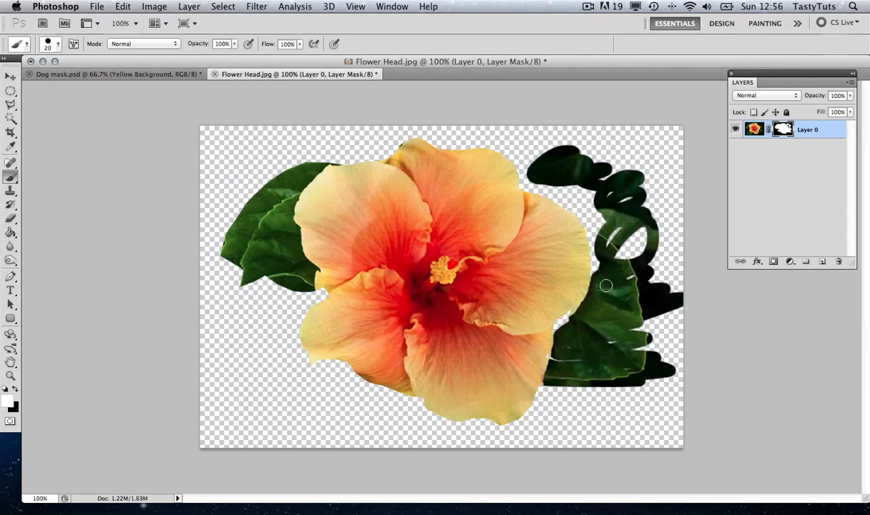
key(super+z)
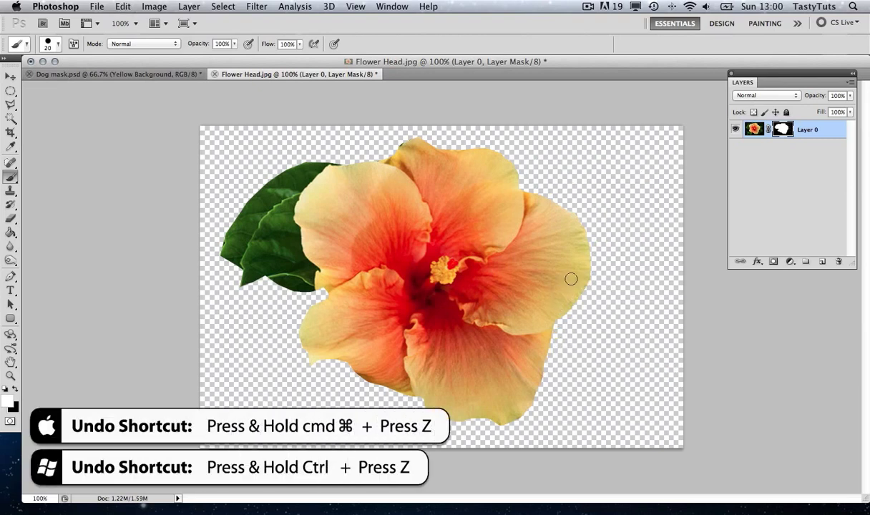
mouse_move(569, 309)
mouse_down()
mouse_move(540, 366)
mouse_move(553, 383)
mouse_move(587, 385)
mouse_move(562, 367)
mouse_move(579, 302)
mouse_move(595, 330)
mouse_move(594, 313)
mouse_move(583, 347)
mouse_move(565, 348)
mouse_move(595, 372)
mouse_move(573, 372)
mouse_move(599, 369)
mouse_move(606, 342)
mouse_move(576, 269)
mouse_move(614, 308)
mouse_move(623, 372)
mouse_move(639, 365)
mouse_move(634, 320)
mouse_move(581, 240)
mouse_move(628, 276)
mouse_move(643, 304)
mouse_move(621, 261)
mouse_move(603, 233)
mouse_move(555, 220)
mouse_move(630, 254)
mouse_move(601, 235)
mouse_move(637, 289)
mouse_move(626, 350)
mouse_move(597, 379)
mouse_up()
key(bracketright)
key(bracketright)
key(bracketright)
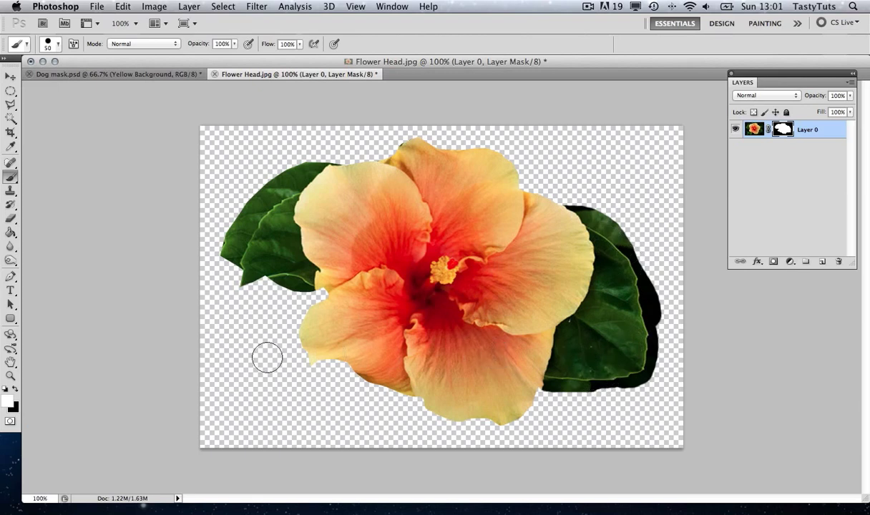
Step: Paint black with a soft round 0%-hardness brush, size 30, over the dark shadow beside the right leaf
click(16, 391)
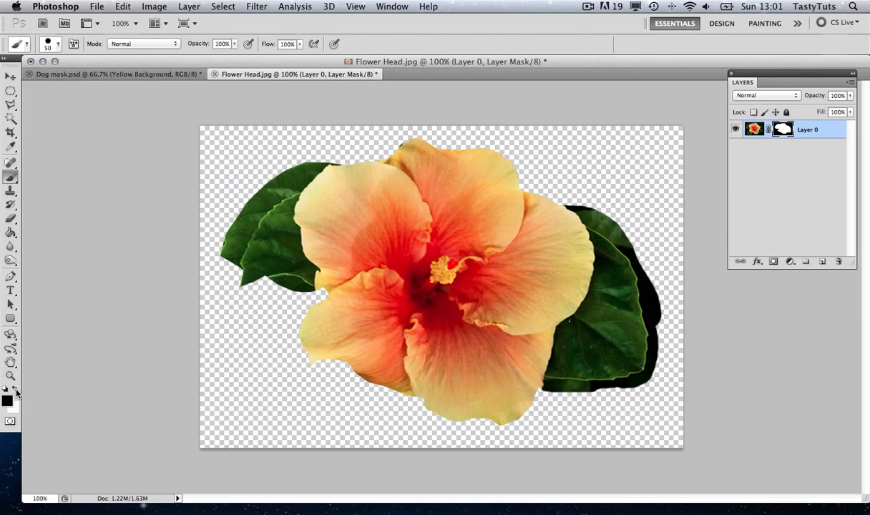
click(60, 48)
click(62, 125)
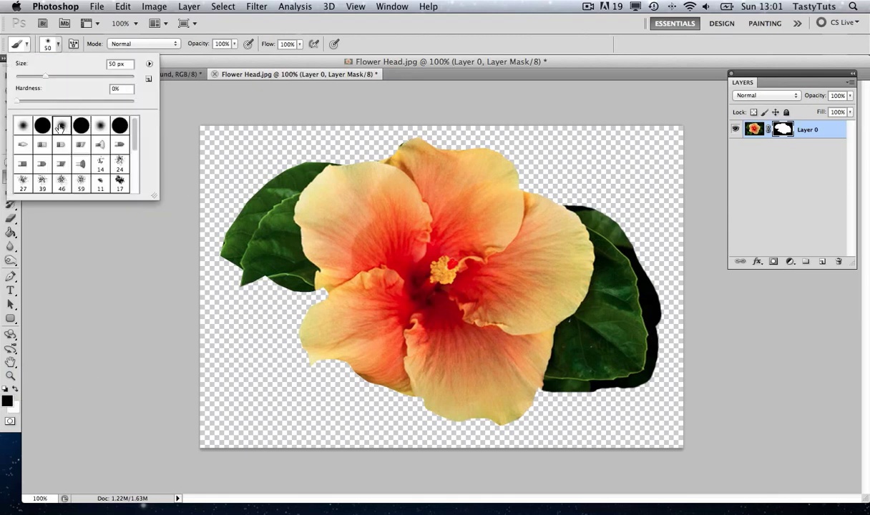
mouse_move(574, 186)
mouse_down()
mouse_move(614, 211)
mouse_move(602, 205)
mouse_move(632, 246)
mouse_move(622, 227)
mouse_up()
key(bracketleft)
key(bracketleft)
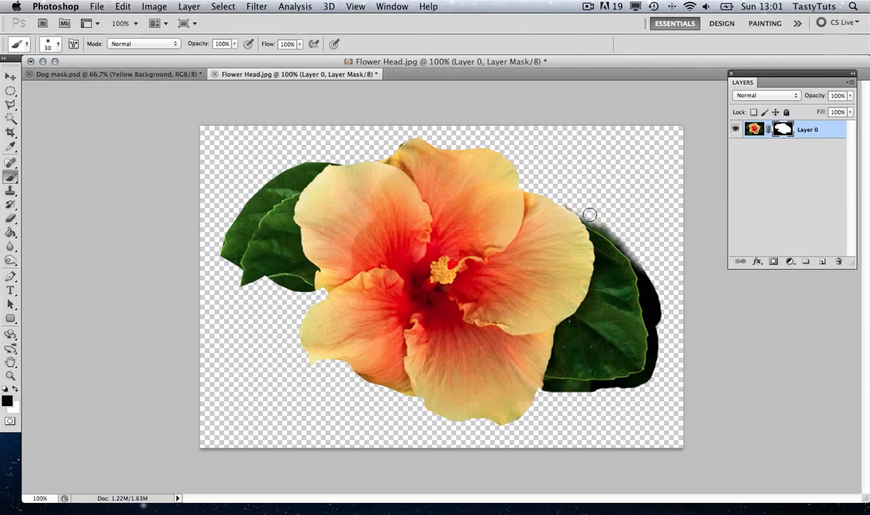
mouse_move(606, 225)
mouse_down()
mouse_move(649, 274)
mouse_move(645, 259)
mouse_move(660, 314)
mouse_move(641, 262)
mouse_move(657, 365)
mouse_move(642, 379)
mouse_move(549, 392)
mouse_move(646, 384)
mouse_move(550, 382)
mouse_move(601, 384)
mouse_up()
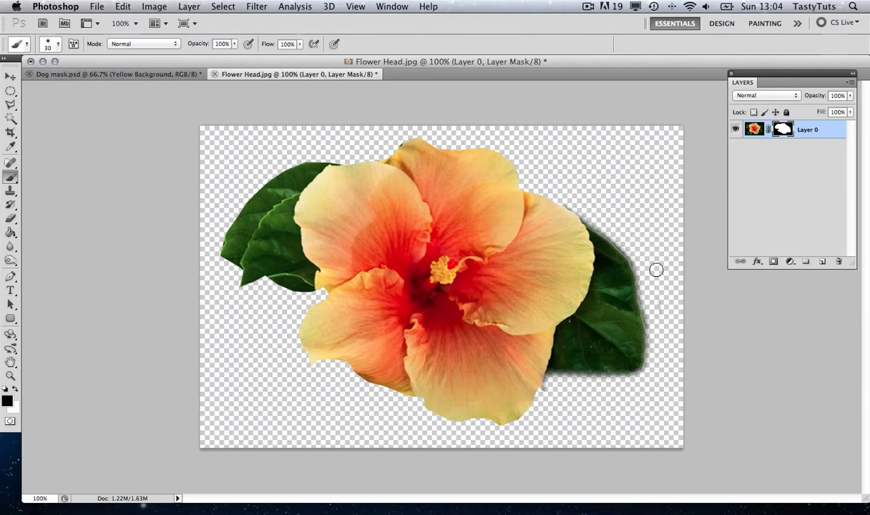
Step: Create Layer 1, fill it with cyan #4fcbe5 using Paint Bucket, and drag it below Layer 0
key(super+shift+n)
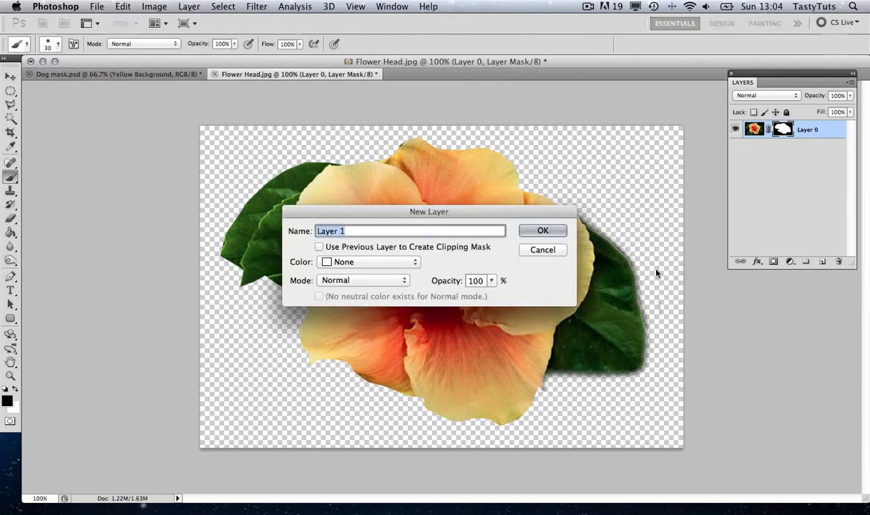
click(543, 231)
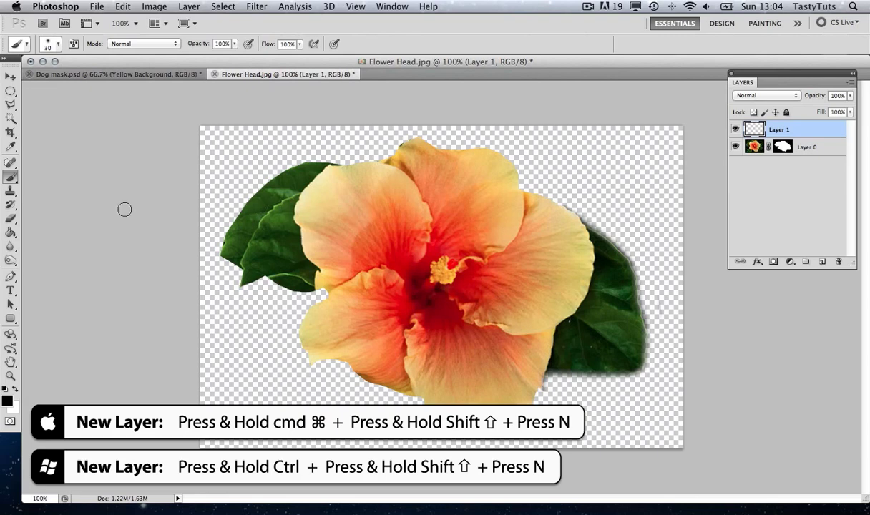
click(11, 232)
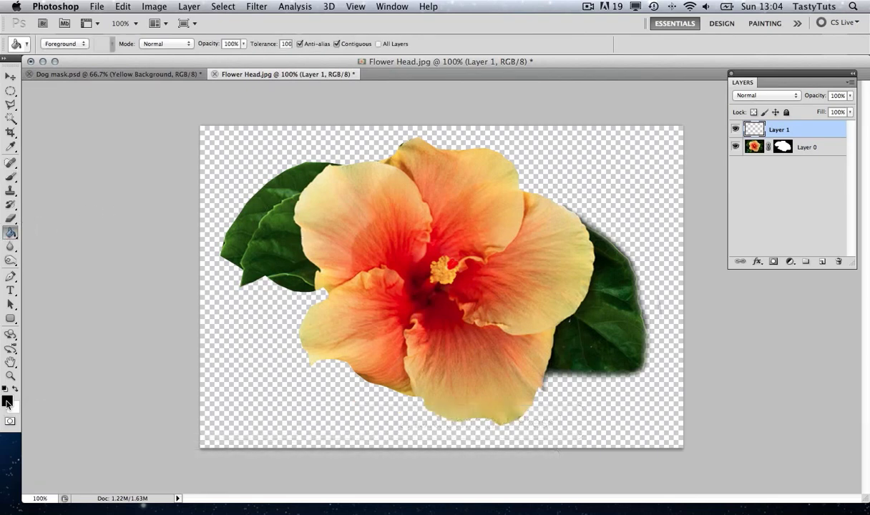
click(7, 402)
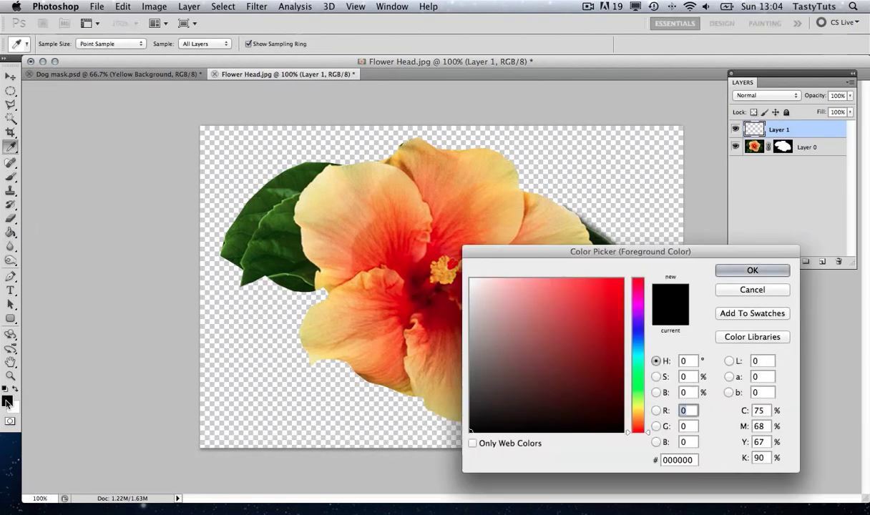
click(634, 351)
click(571, 294)
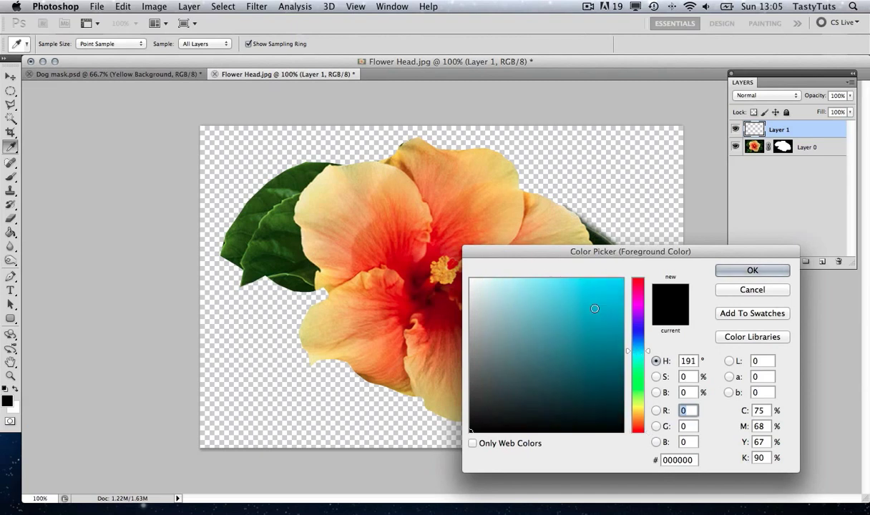
click(739, 274)
click(639, 191)
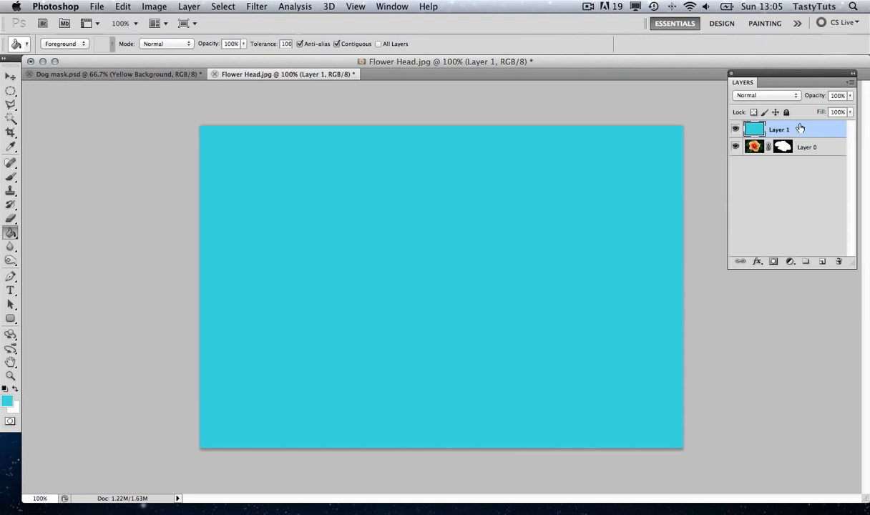
drag(800, 128, 800, 156)
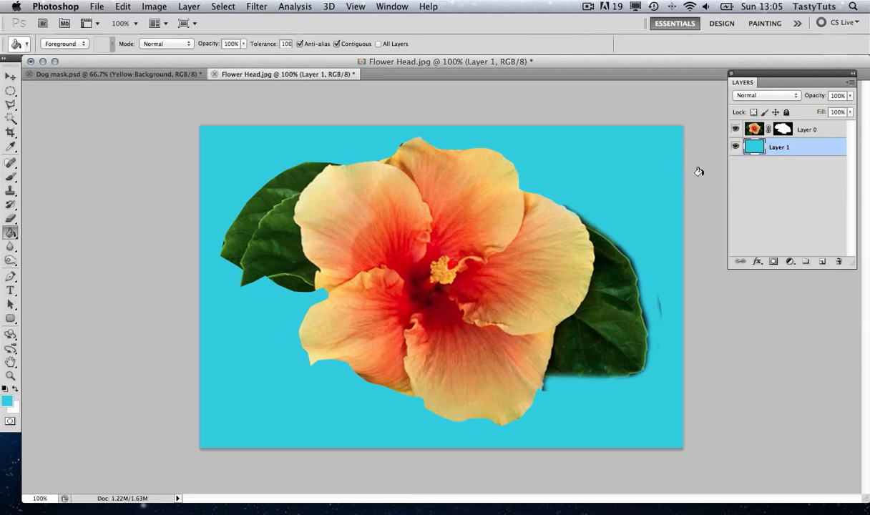
Step: Paint black on Layer 0's mask along the right leaf's right and upper-right edges to erase the dark halo
click(782, 132)
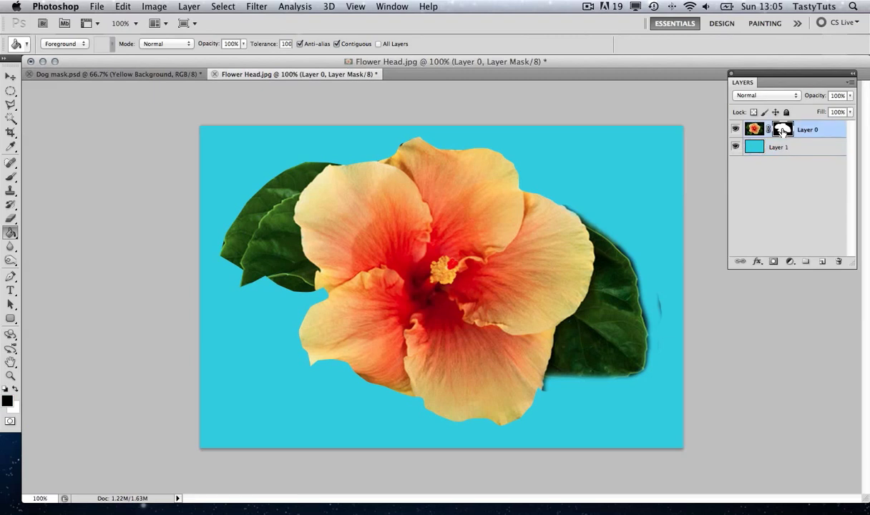
click(11, 178)
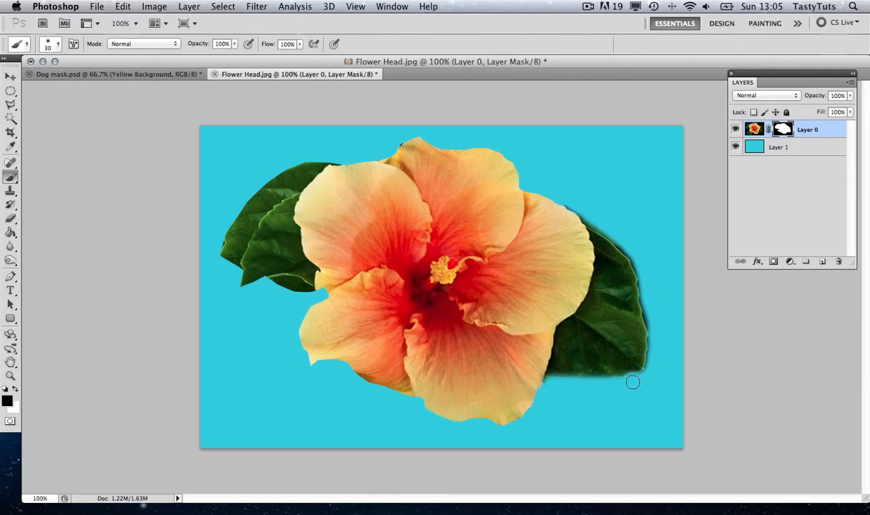
drag(652, 328, 647, 291)
mouse_move(569, 203)
mouse_down()
mouse_move(623, 246)
mouse_move(644, 276)
mouse_up()
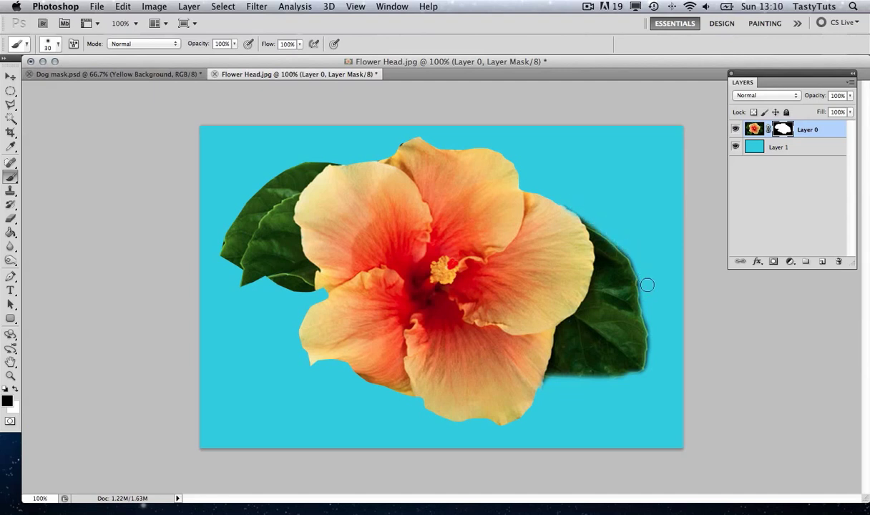